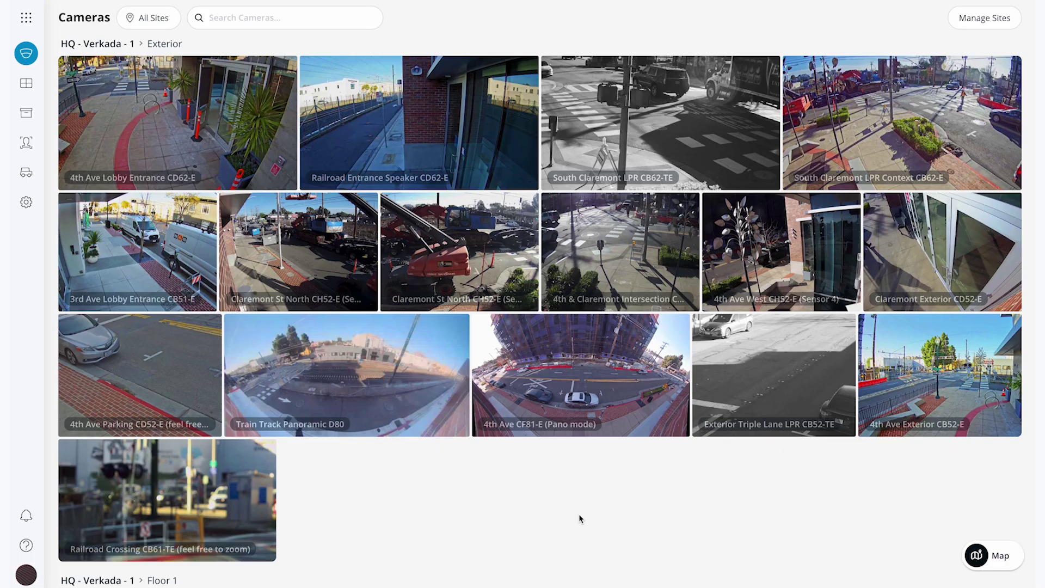
Show the camera map and zoom from the world view through the Bay Area to Verkada HQ's individual cameras.
click(980, 555)
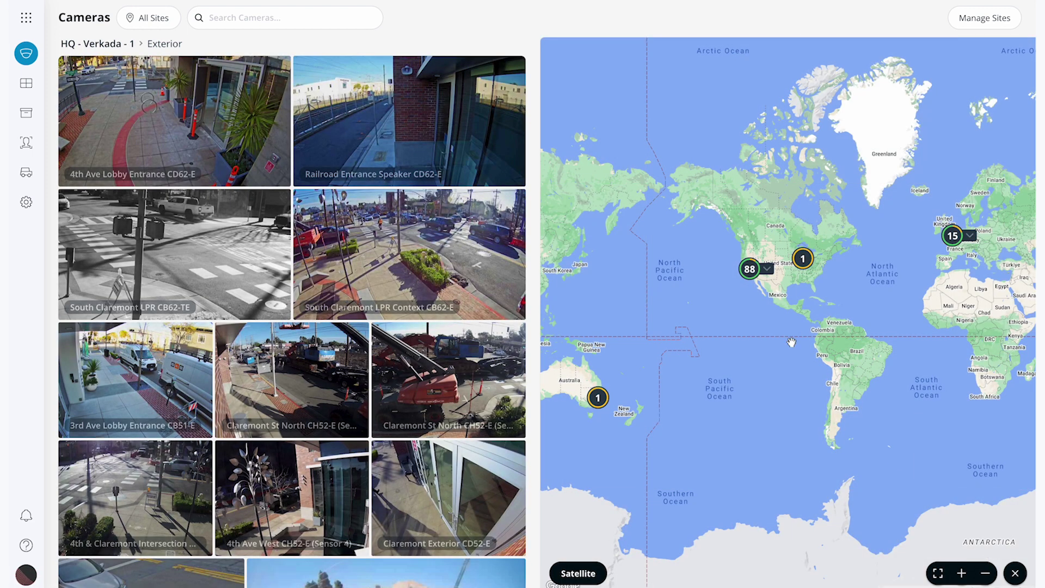
click(749, 270)
click(719, 305)
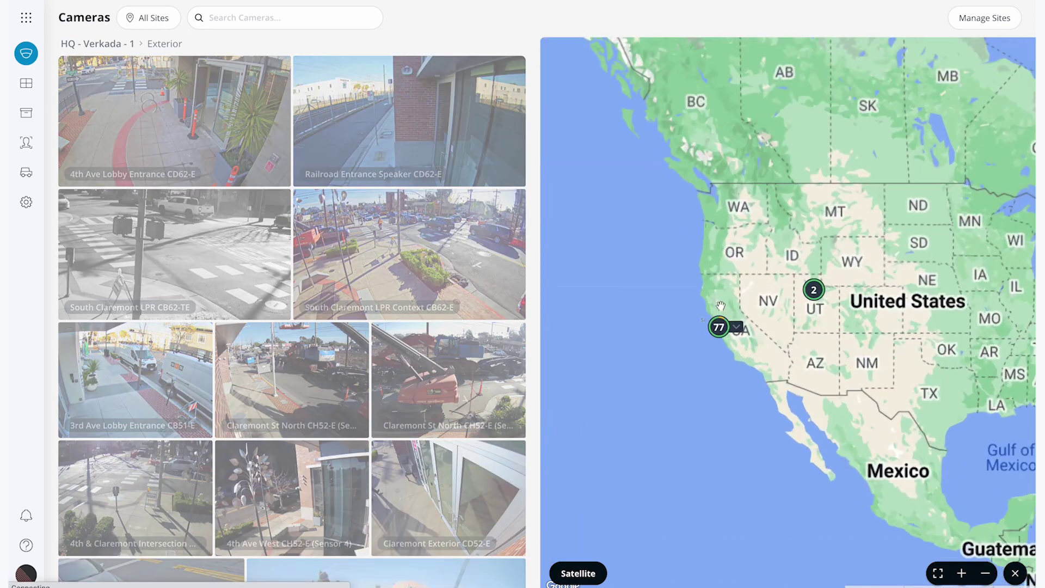
click(718, 344)
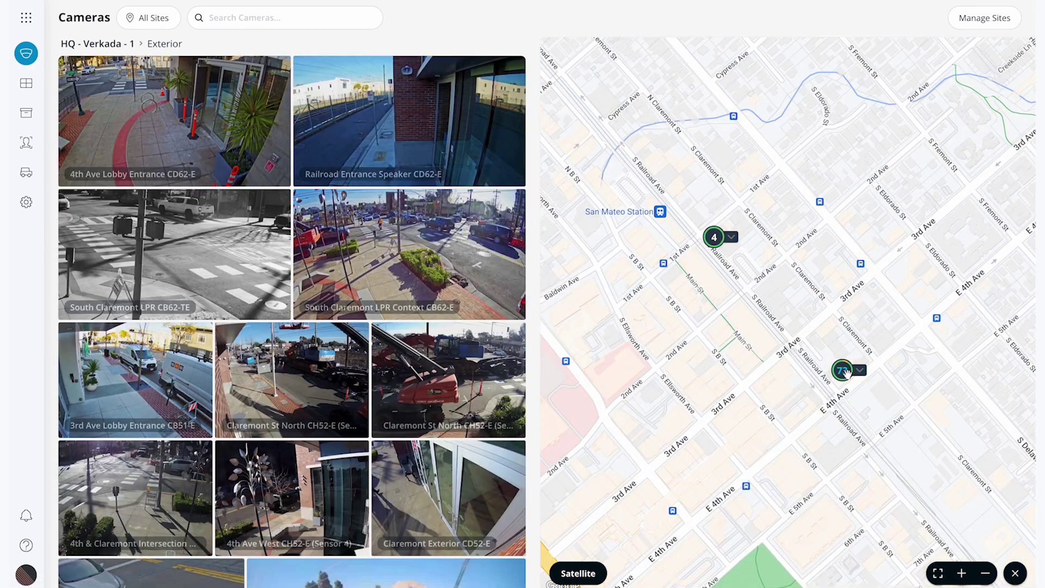
click(843, 369)
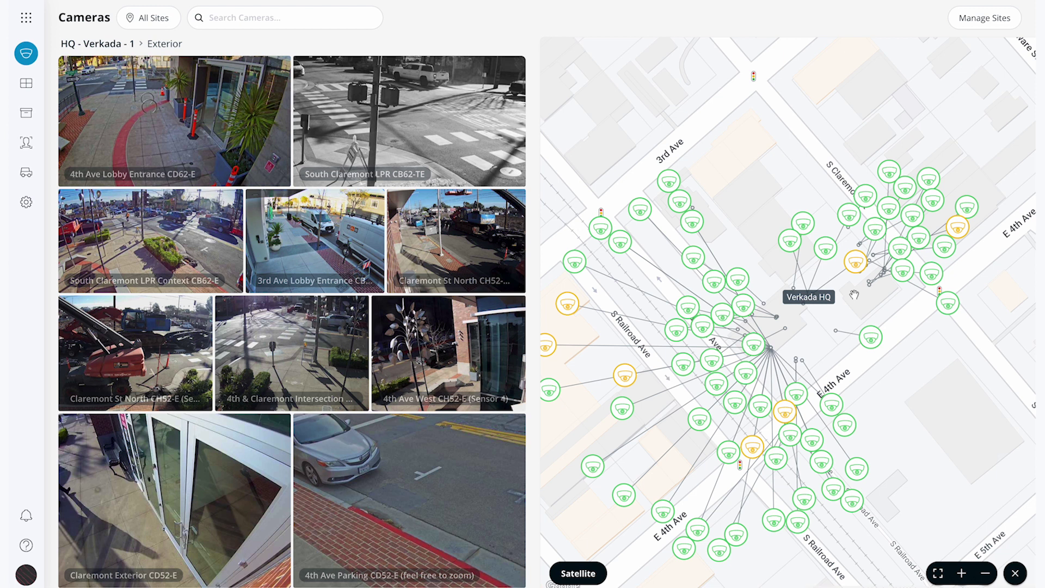
Open the Verkada HQ building from the map and view its first-floor floorplan with people heatmap.
click(819, 297)
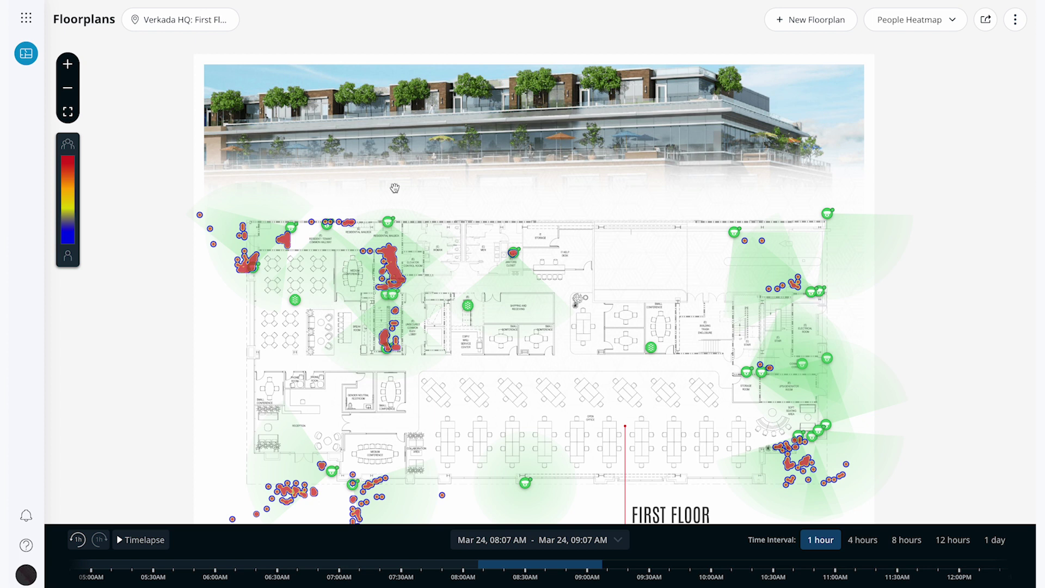
click(27, 21)
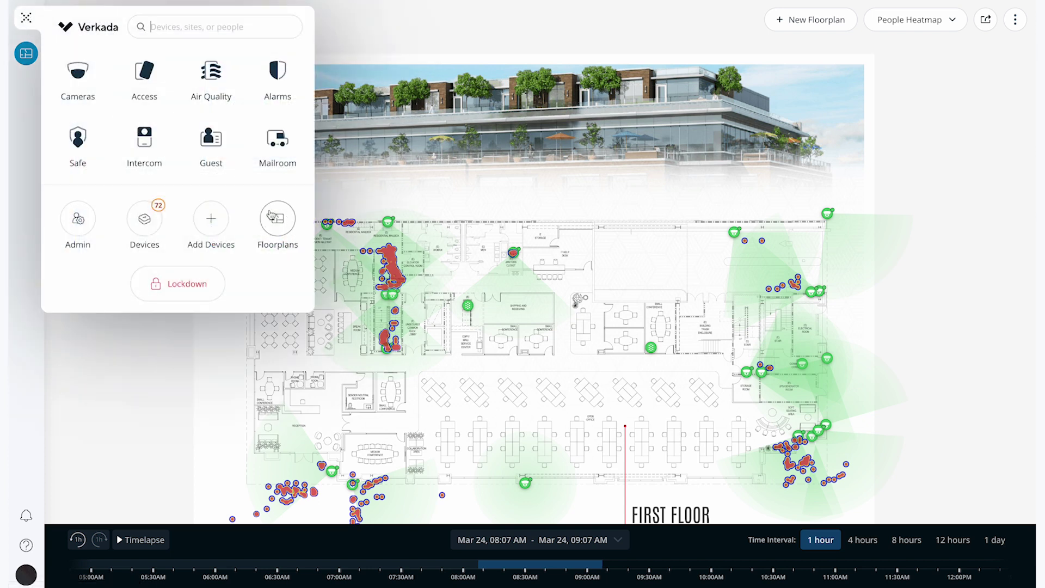
click(276, 234)
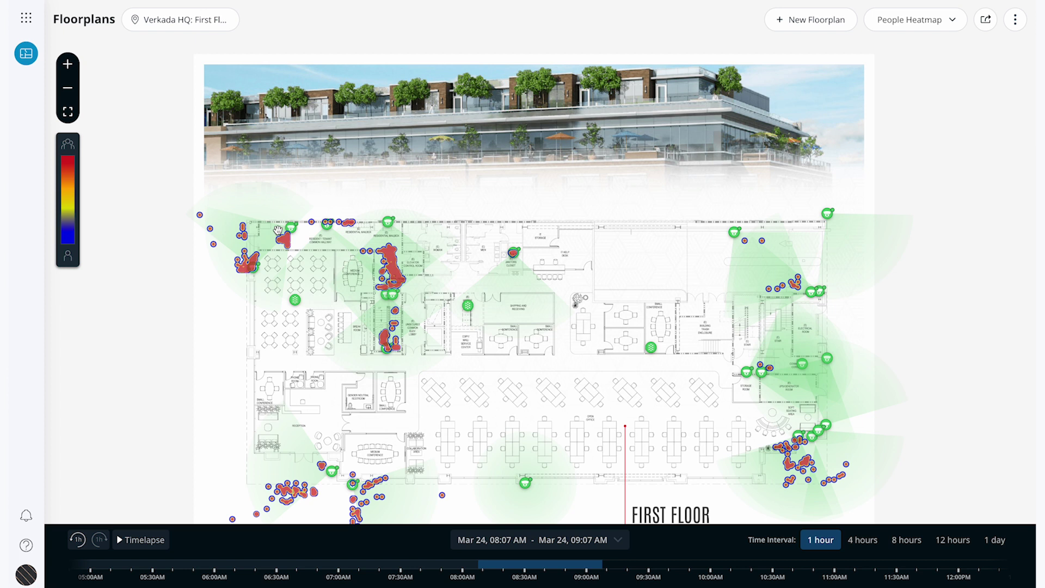
click(163, 22)
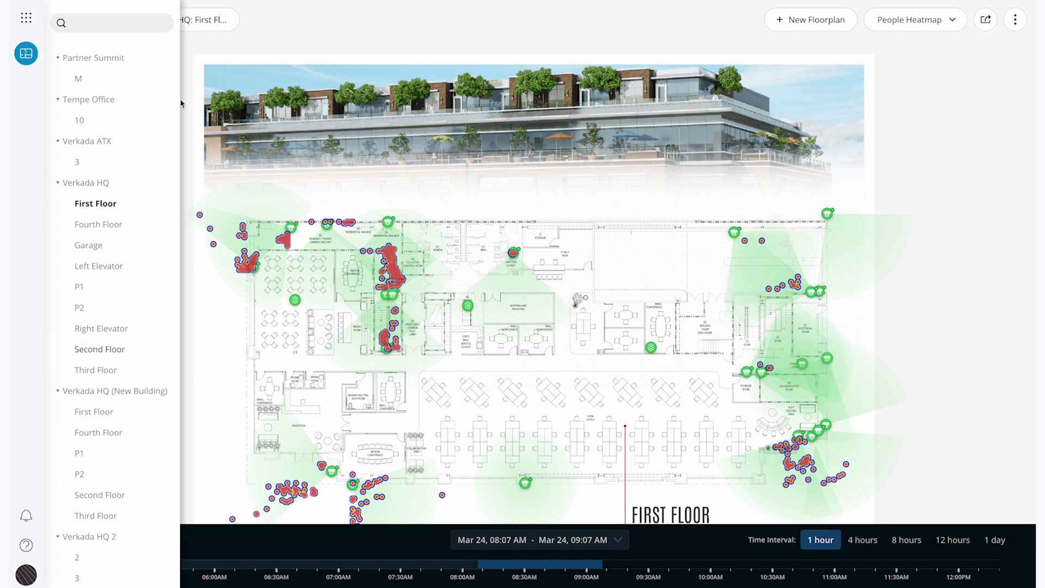
click(193, 54)
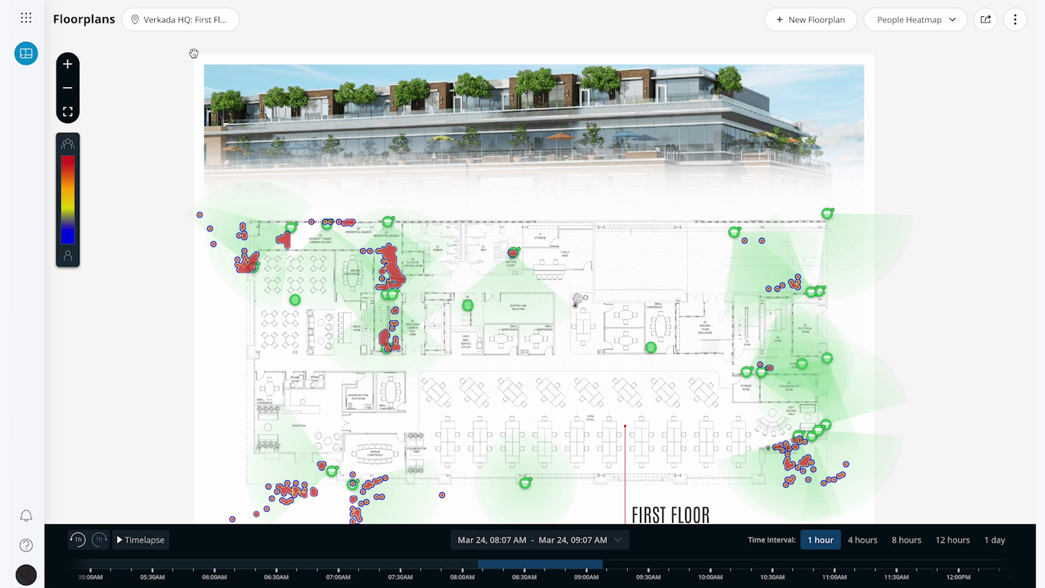
click(468, 306)
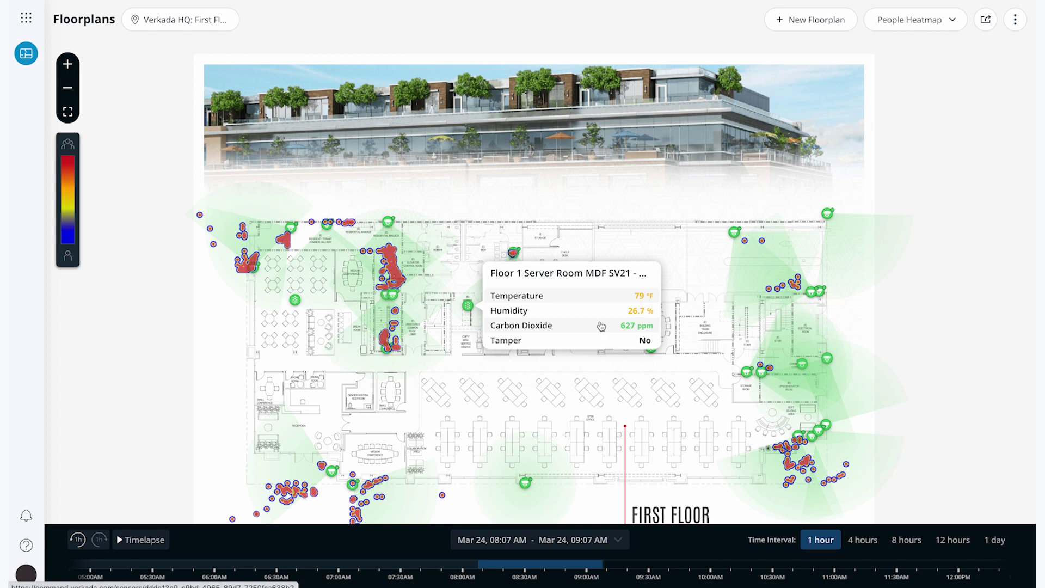
click(515, 255)
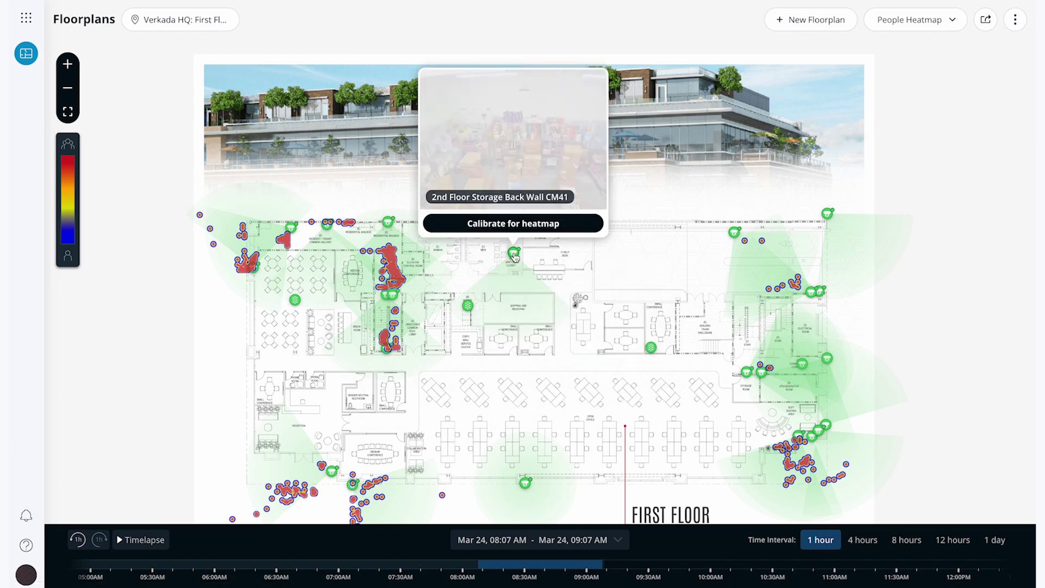
click(517, 172)
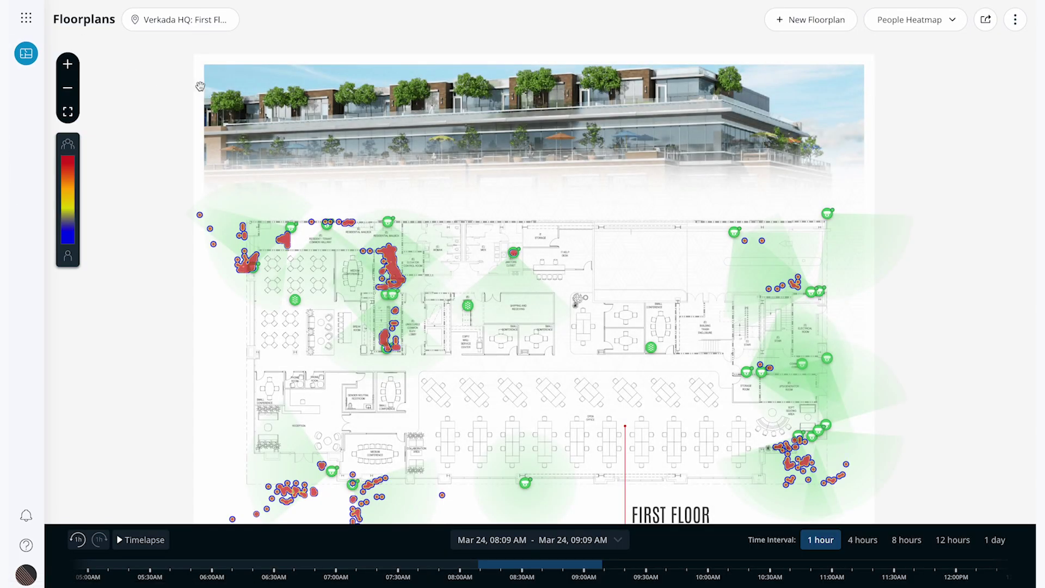
click(911, 28)
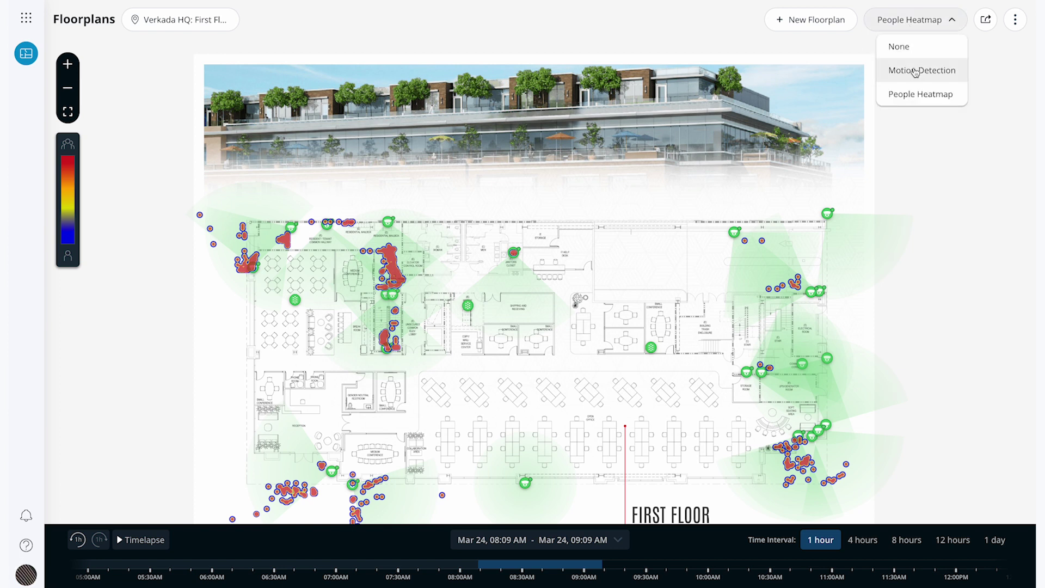
click(913, 69)
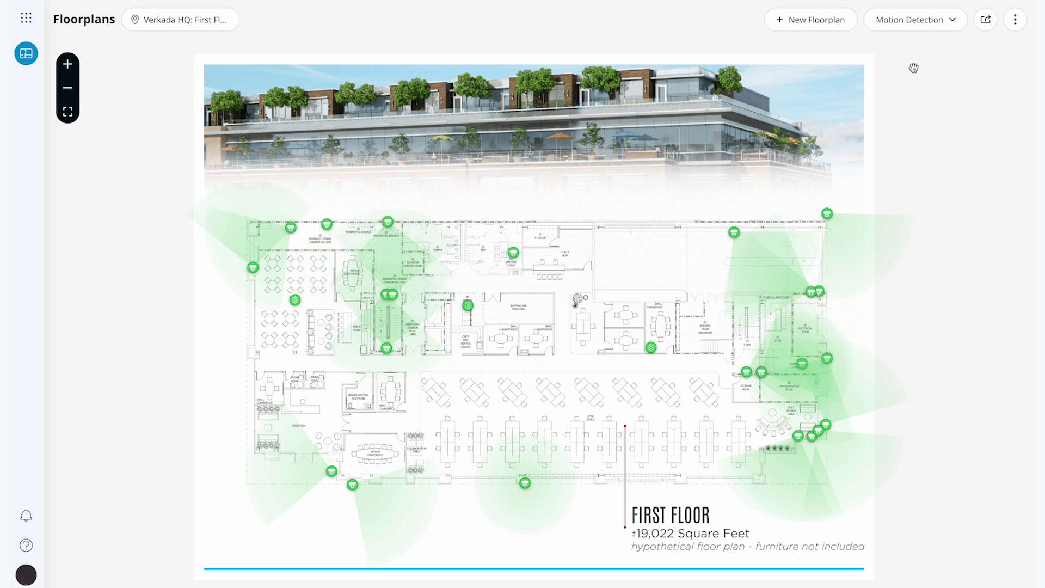
click(924, 27)
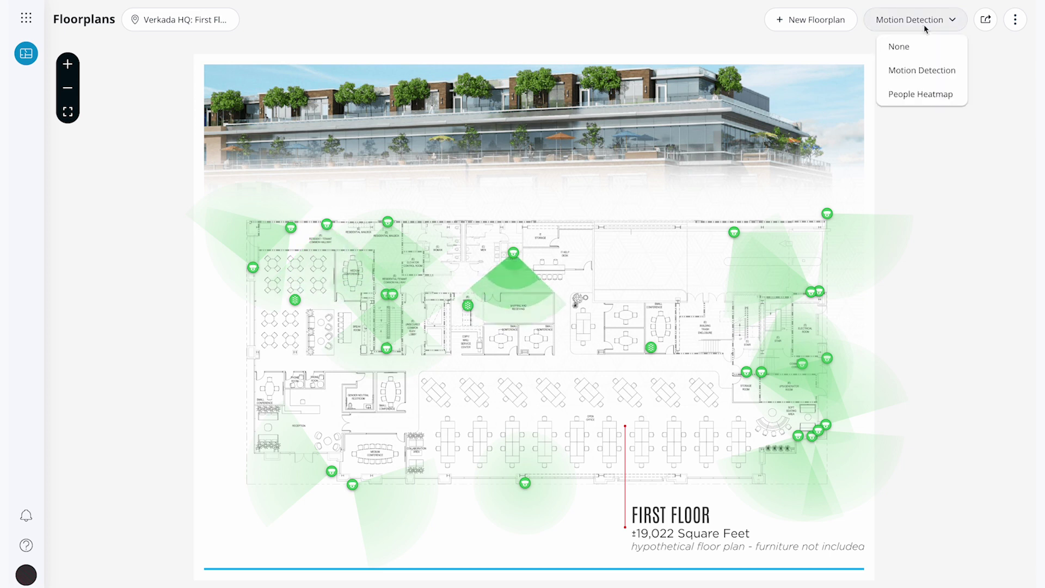
click(919, 96)
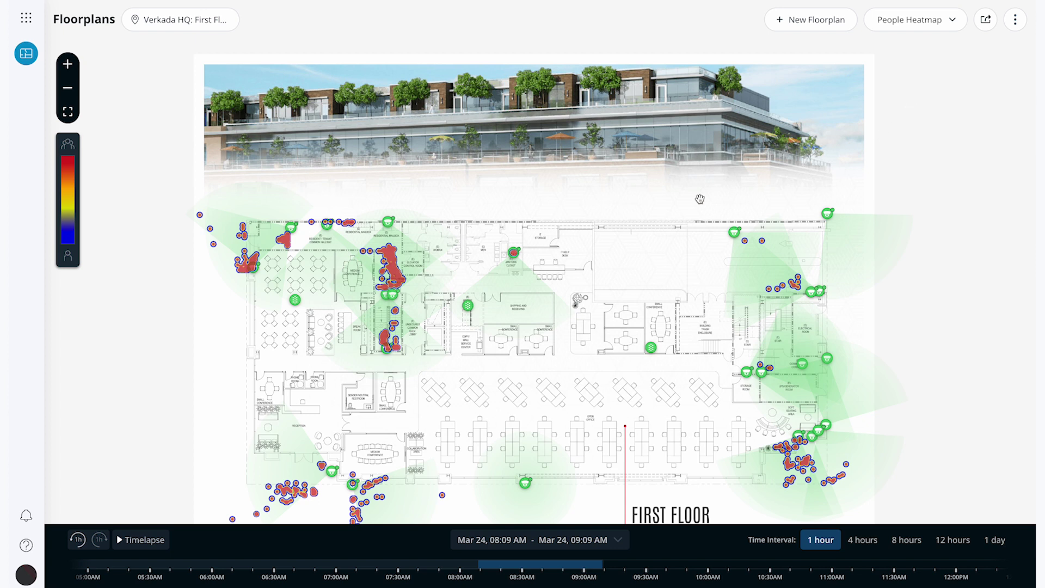
Start heatmap calibration for the 2nd Floor Storage Back Wall CM41 camera and mark four footage floor points.
click(514, 254)
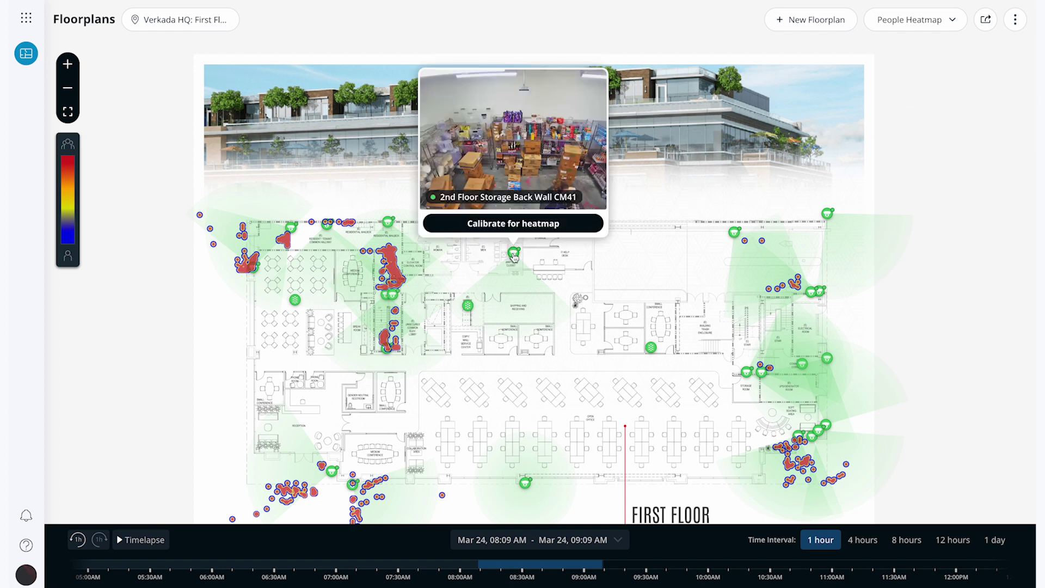
click(516, 224)
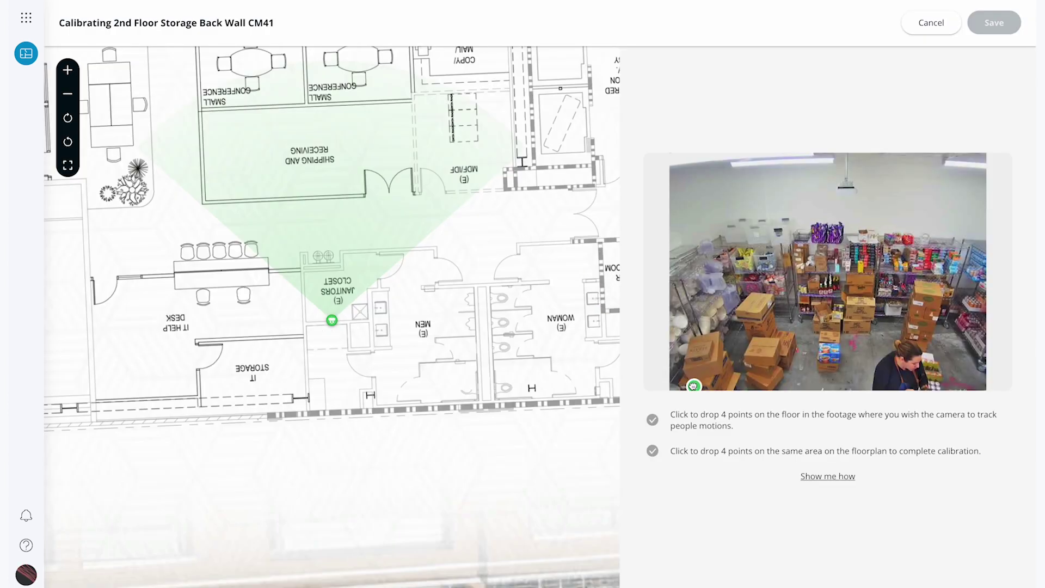
click(693, 385)
click(749, 316)
click(945, 320)
click(983, 383)
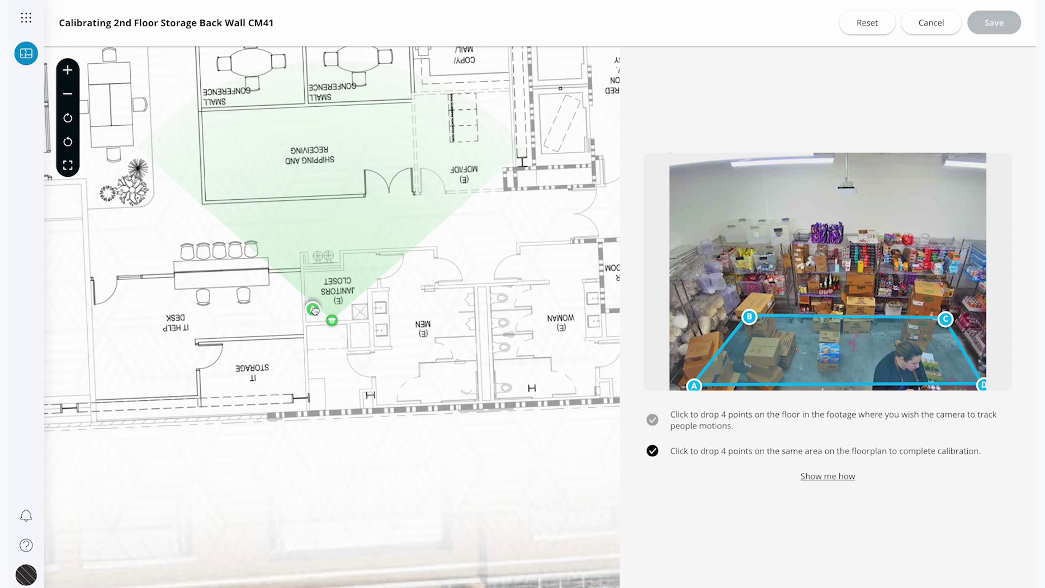
Mark the janitor's closet corners A–D on the floorplan, save the calibration, and open Share Floorplan.
click(308, 301)
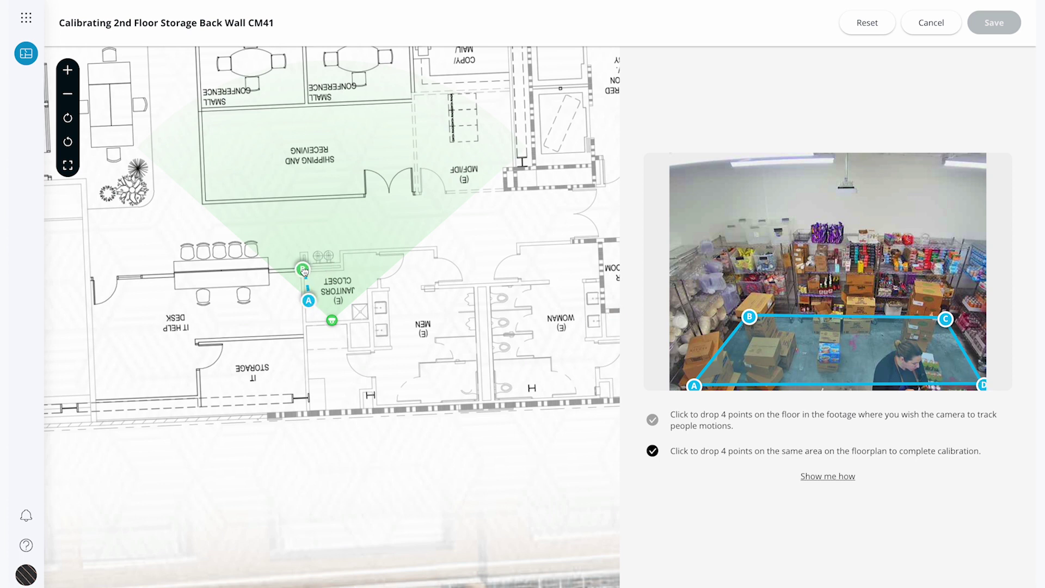
click(303, 269)
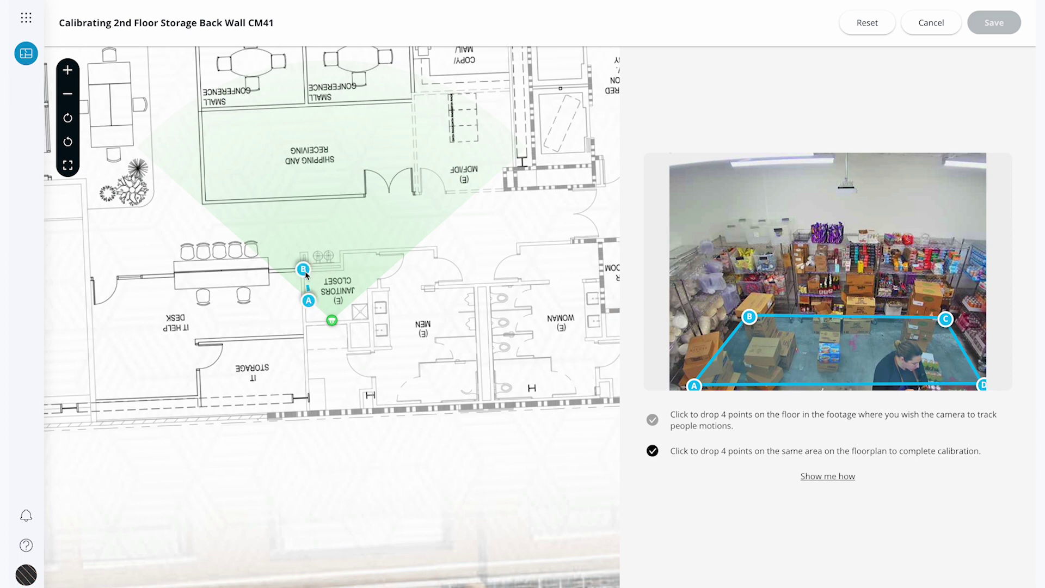
click(366, 265)
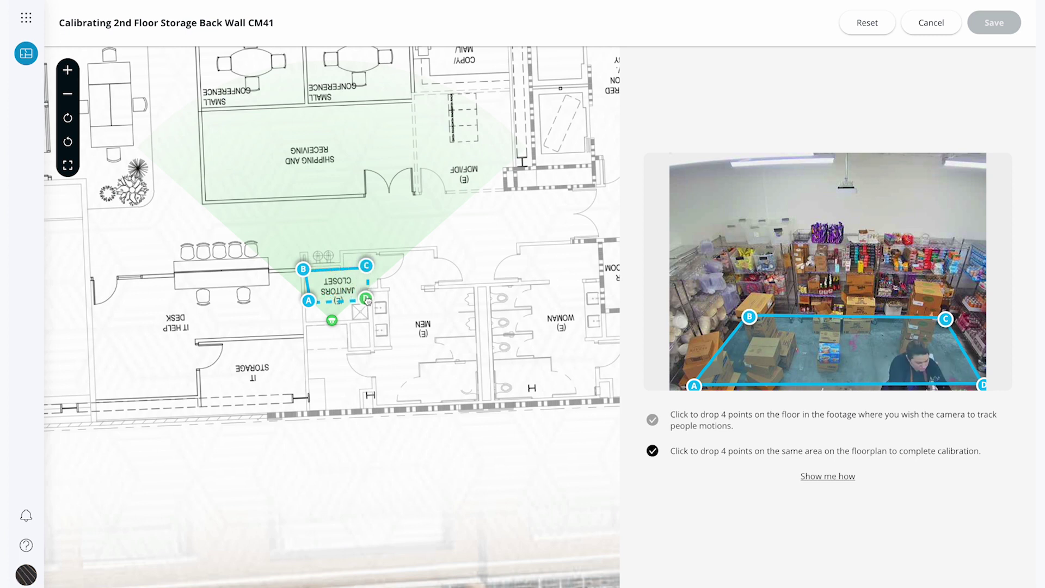
click(366, 300)
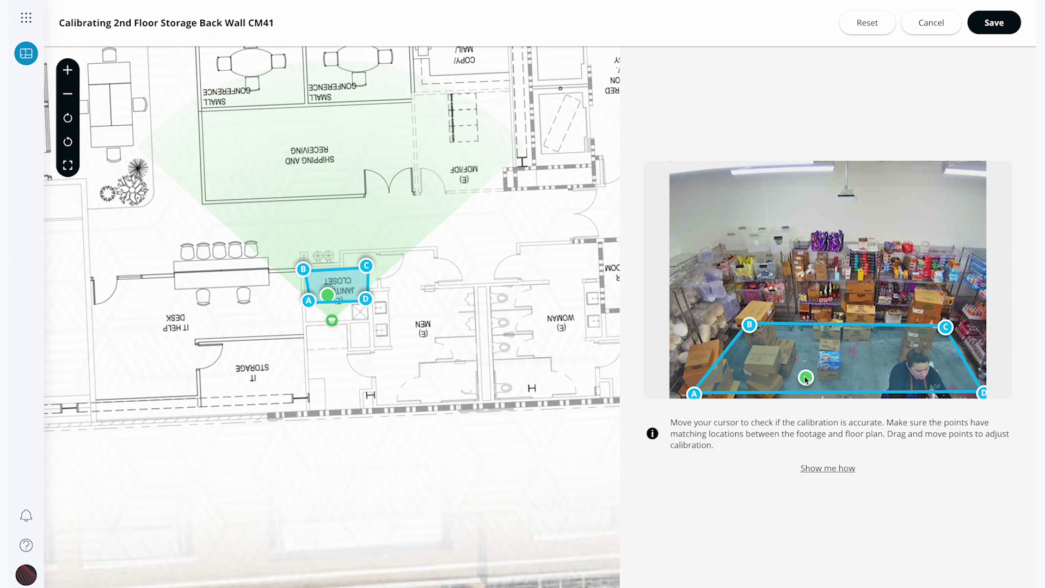
click(989, 26)
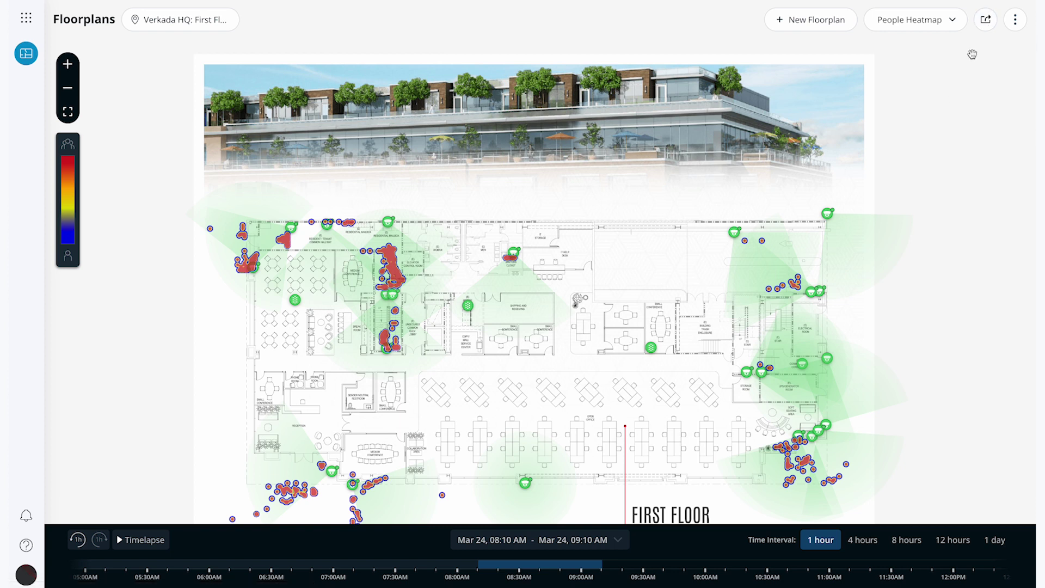
click(986, 21)
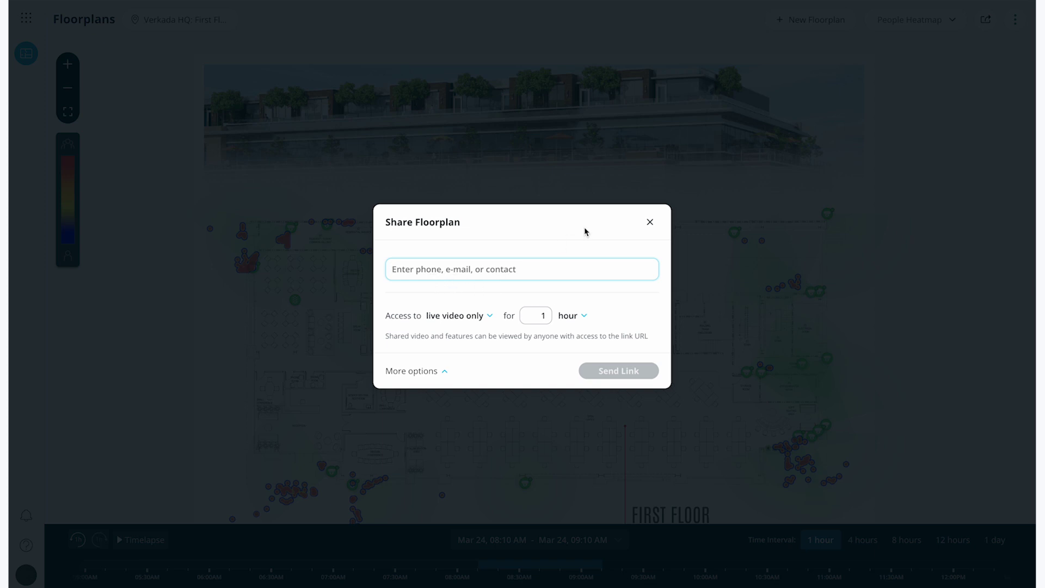
click(488, 316)
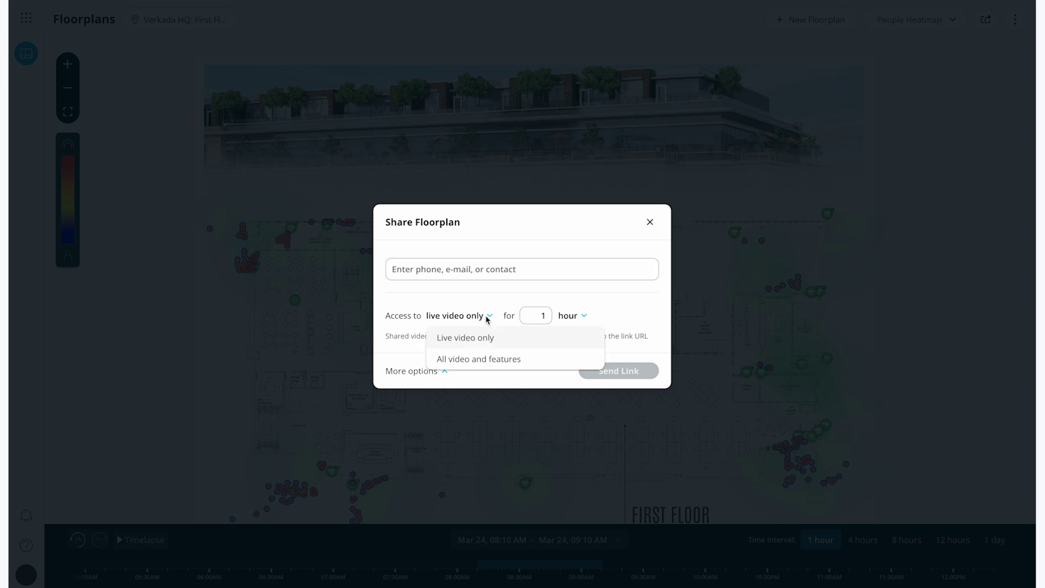
click(488, 318)
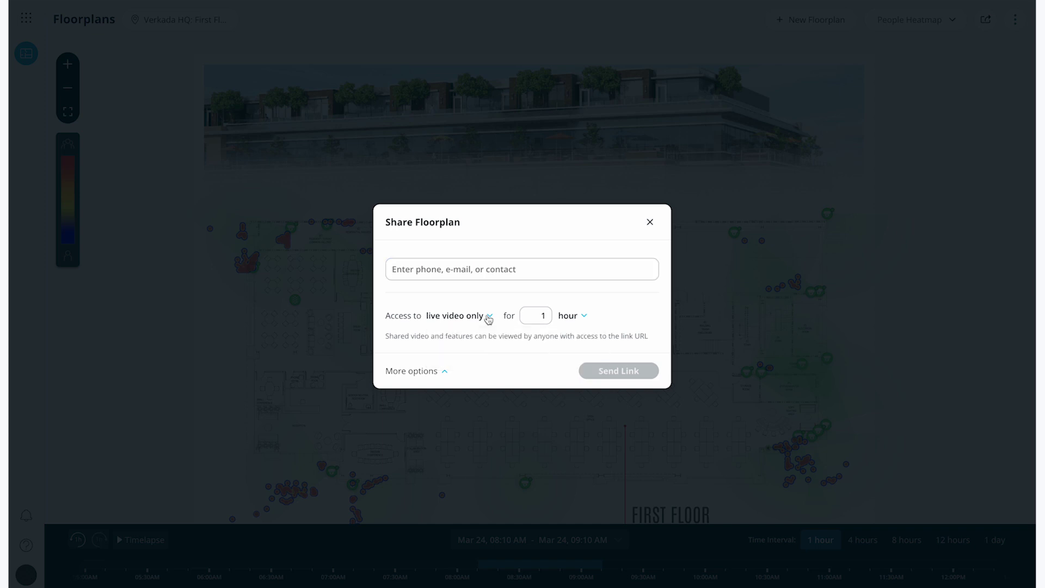
click(649, 222)
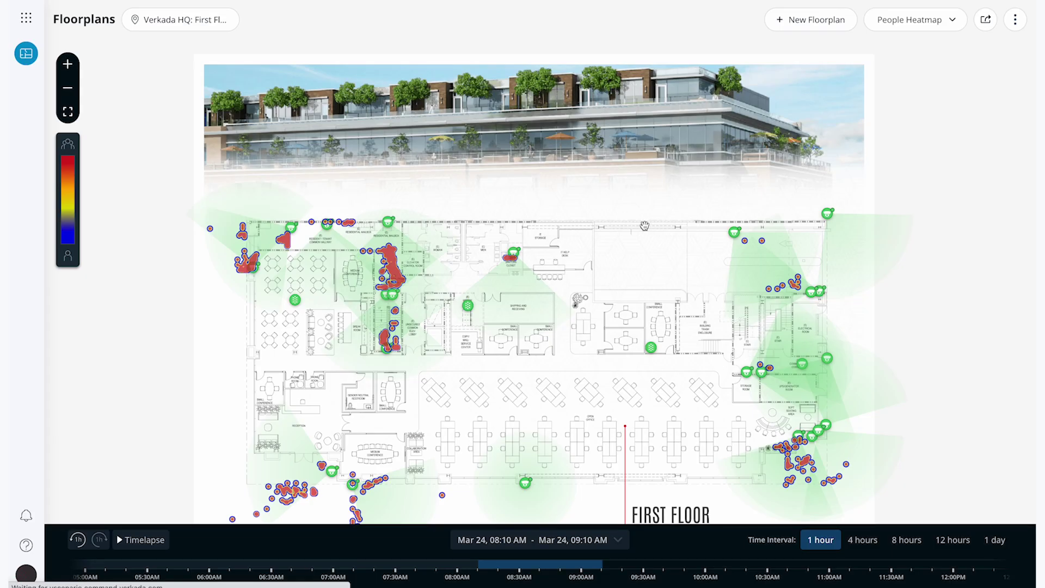